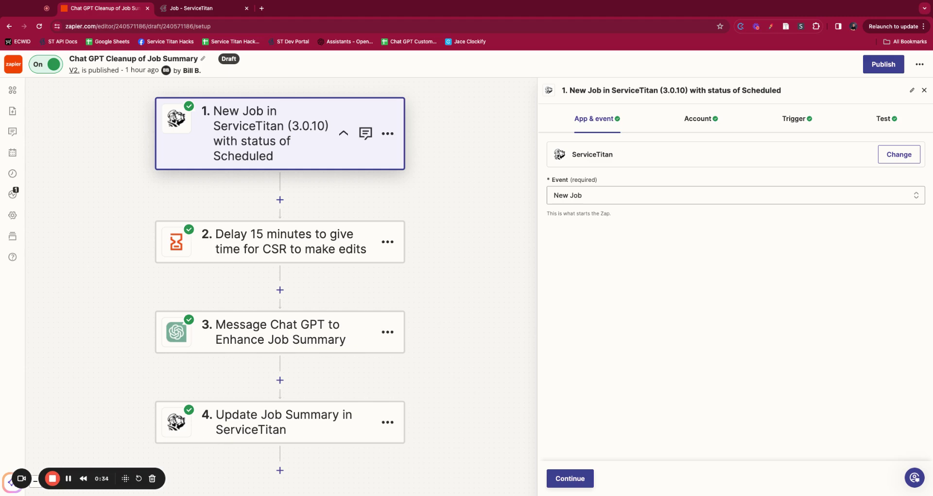
Review the ServiceTitan New Job trigger's event, account and filter fields, and continue with the Job I test record.
left_click_drag(217, 125, 194, 122)
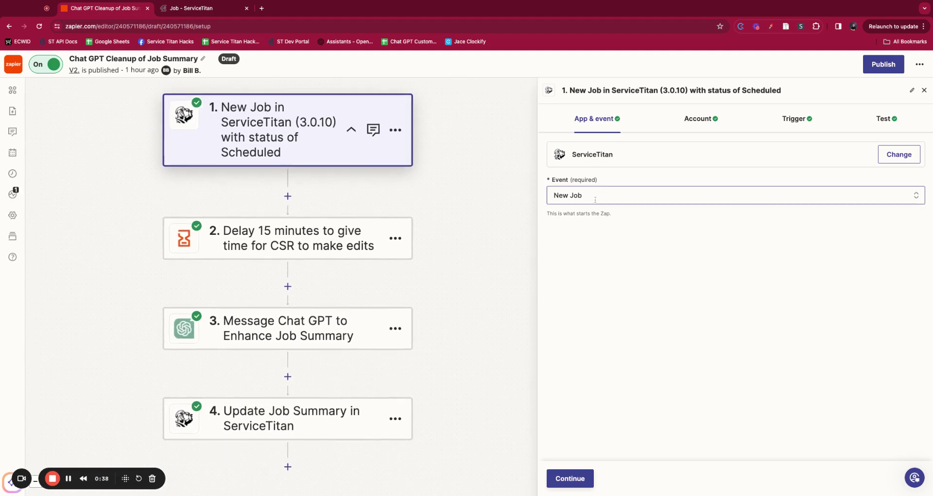
left_click(570, 477)
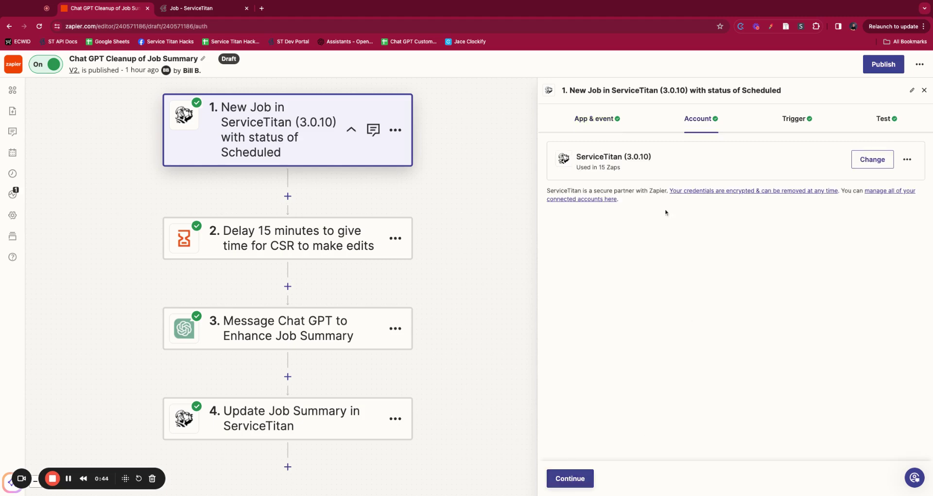
scroll(627, 161, "down", 1)
scroll(681, 158, "up", 1)
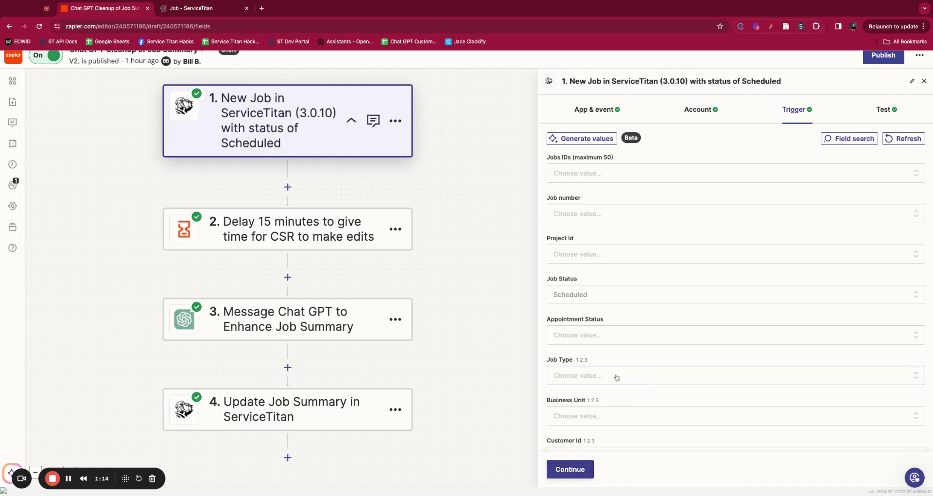
scroll(618, 414, "down", 2)
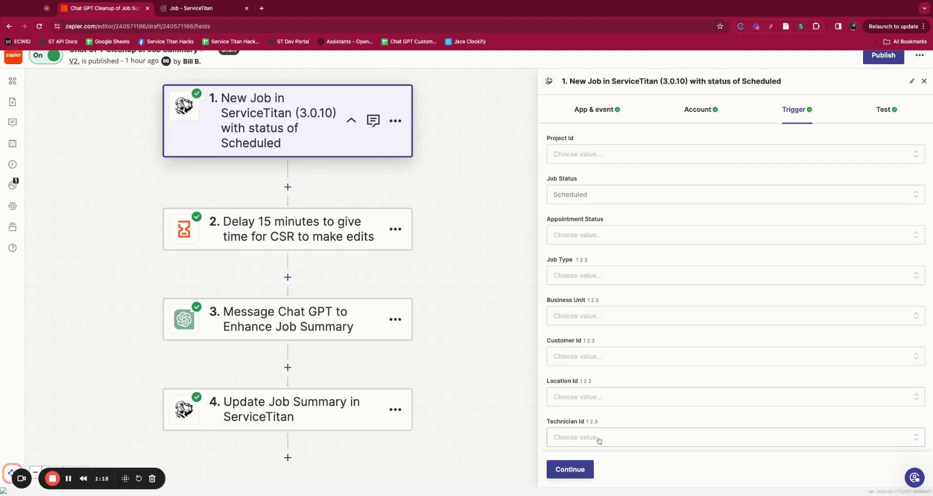
scroll(600, 440, "up", 3)
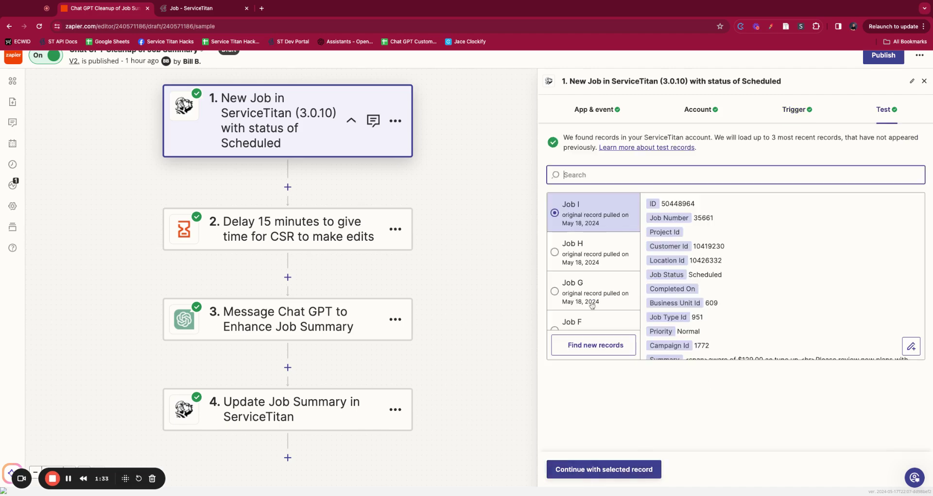
left_click(618, 469)
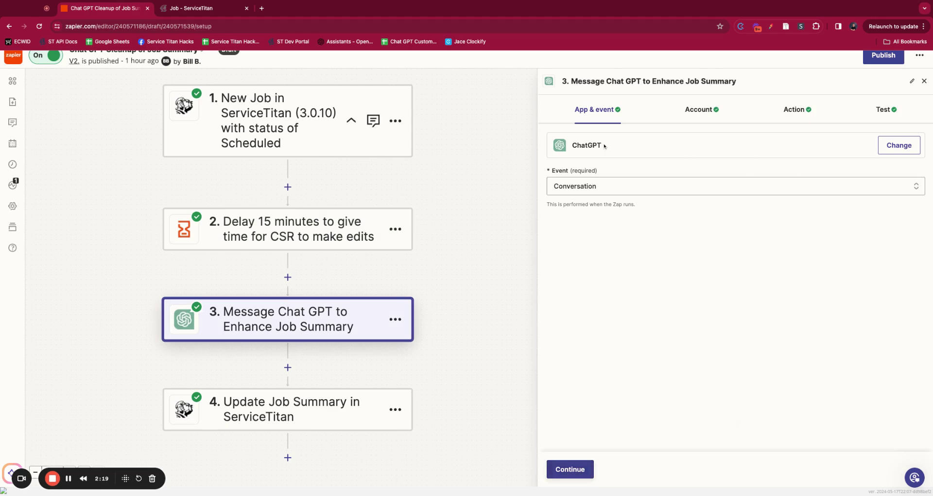
Choose Conversation as the event for the ChatGPT step and proceed to its action fields.
scroll(572, 156, "down", 1)
left_click(738, 185)
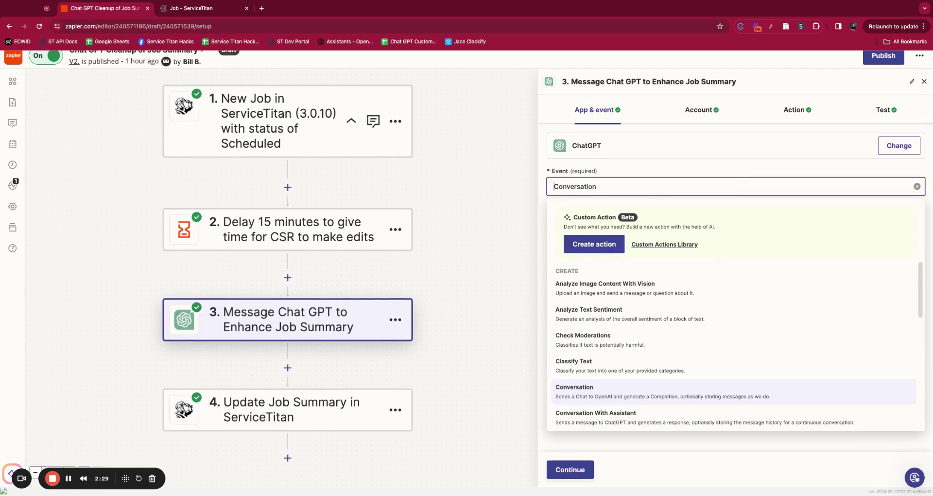
scroll(676, 386, "down", 2)
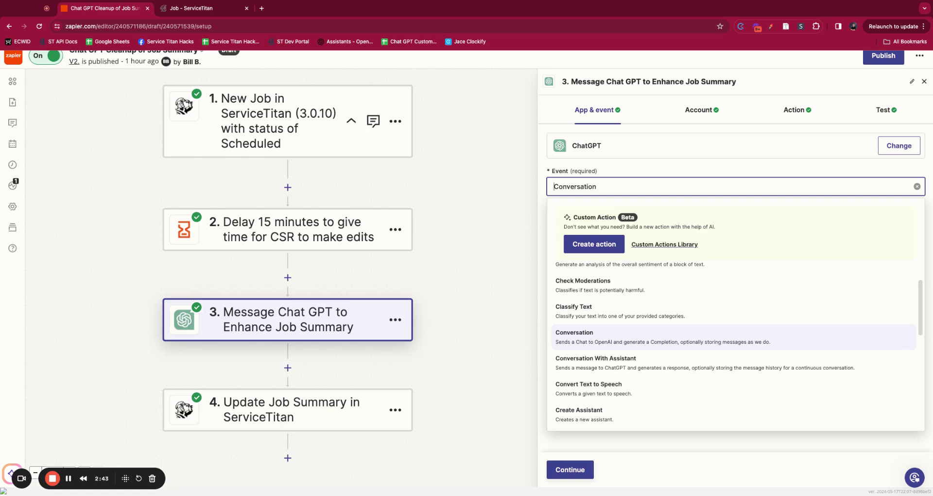
left_click(590, 334)
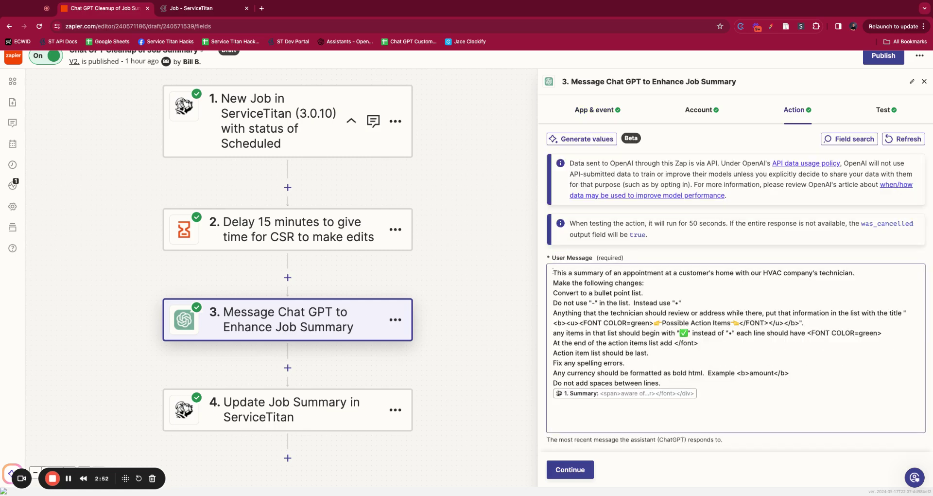
Examine the User Message prompt's formatting instructions, from converting to a bullet point list through not adding spaces between lines.
left_click(630, 271)
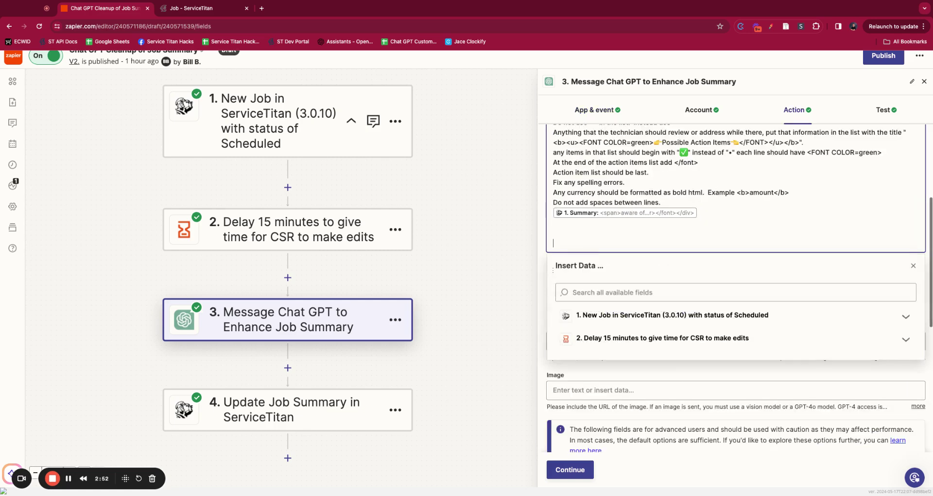
scroll(729, 243, "up", 3)
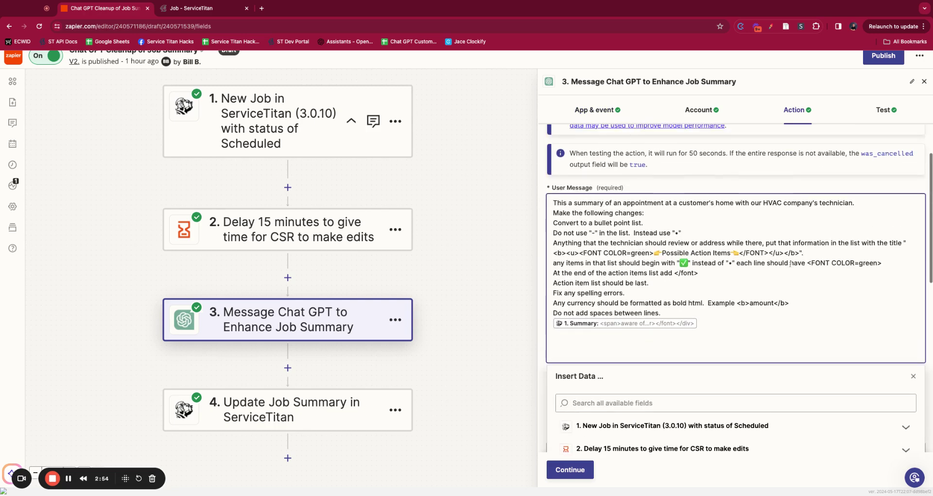
left_click(913, 378)
left_click(593, 227)
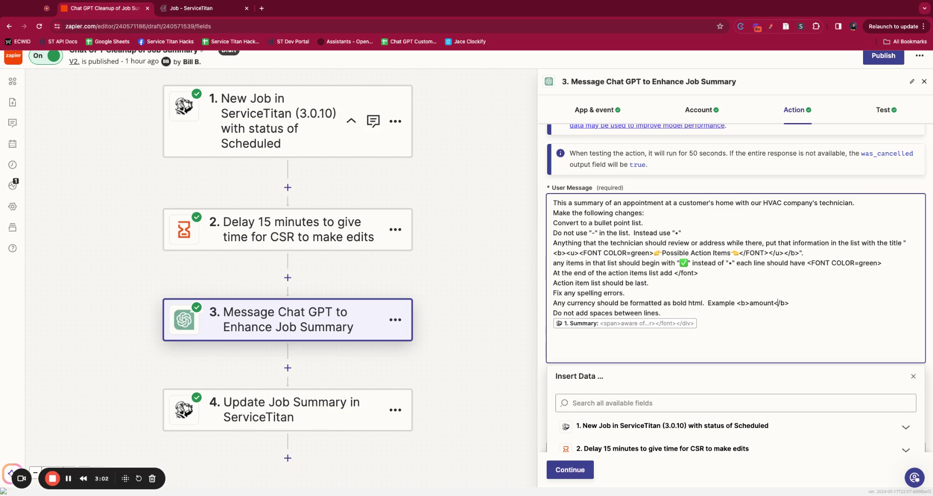
key("shift+Down")
key("shift+Down")
key("shift+Down")
key("shift+Down")
key("shift+Down")
key("shift+Down")
key("shift+Down")
key("shift+Down")
key("shift+Down")
key("shift+Down")
key("shift+Down")
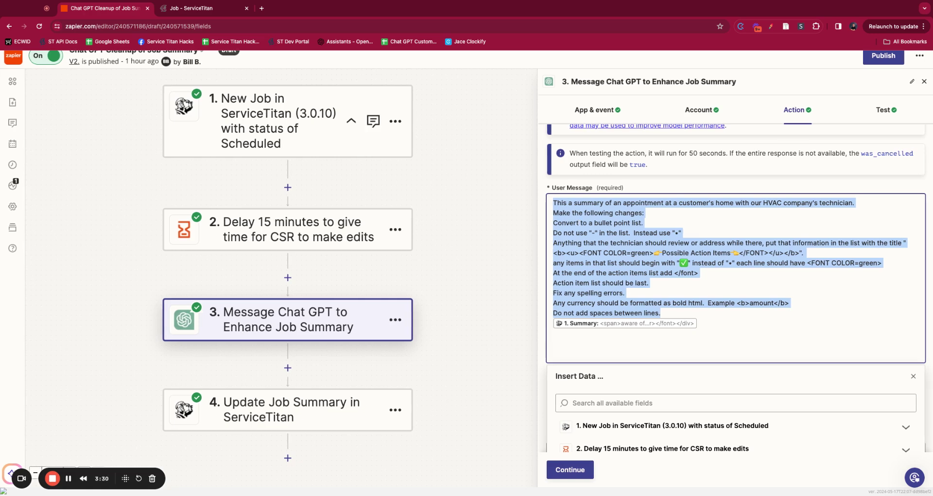
left_click_drag(660, 314, 553, 203)
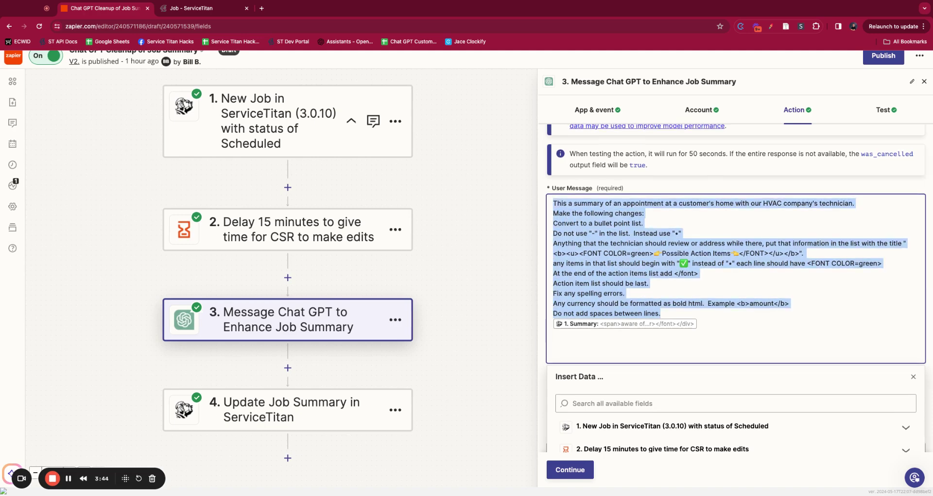
left_click(690, 303)
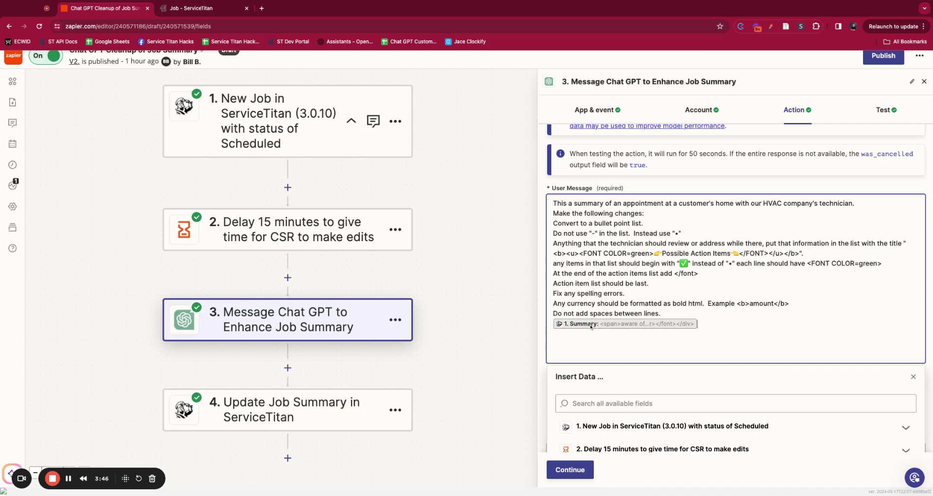
Look up the trigger's Summary field in the data available for the User Message, without inserting anything.
scroll(778, 289, "down", 2)
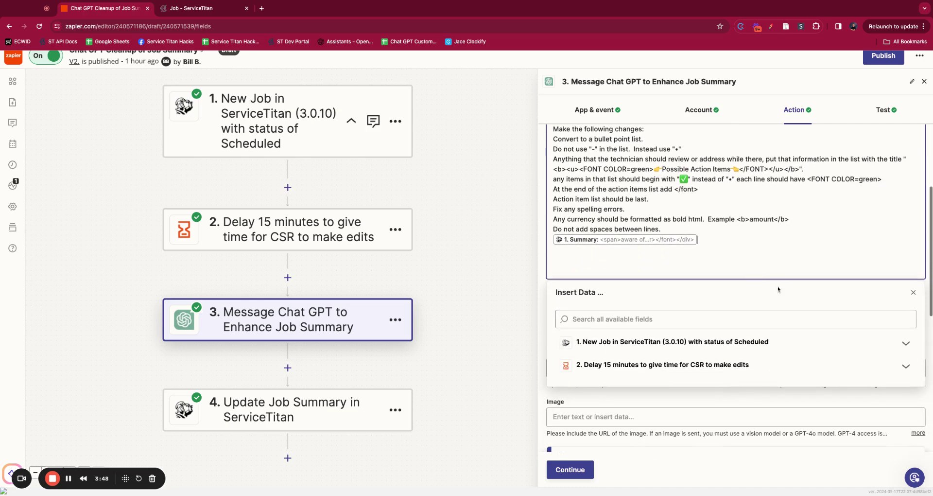
scroll(732, 248, "up", 1)
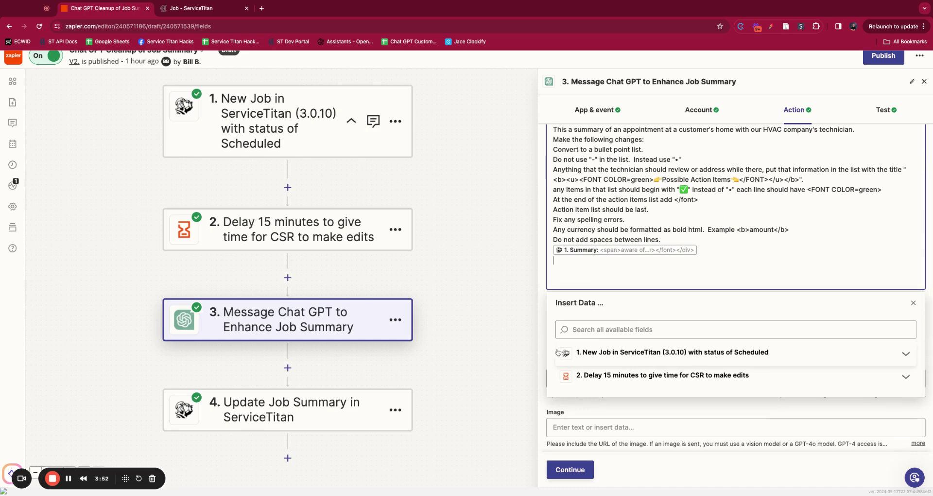
left_click(903, 353)
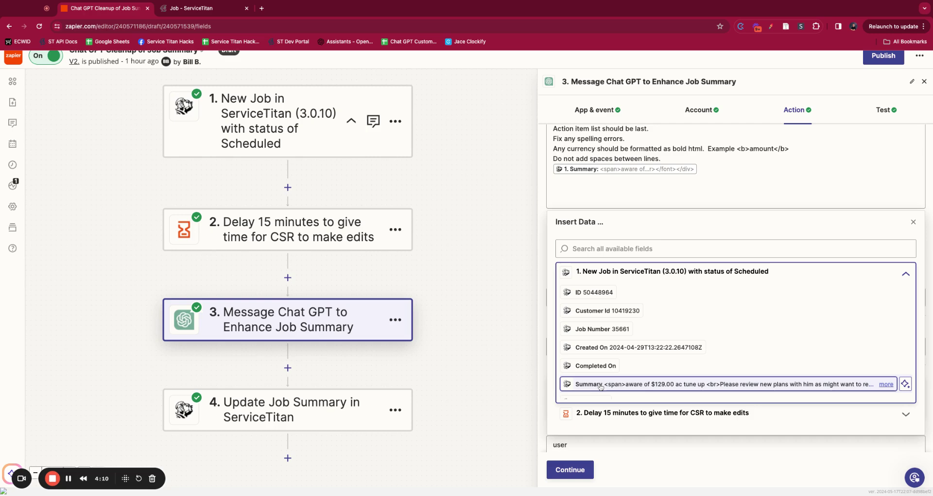
left_click(705, 171)
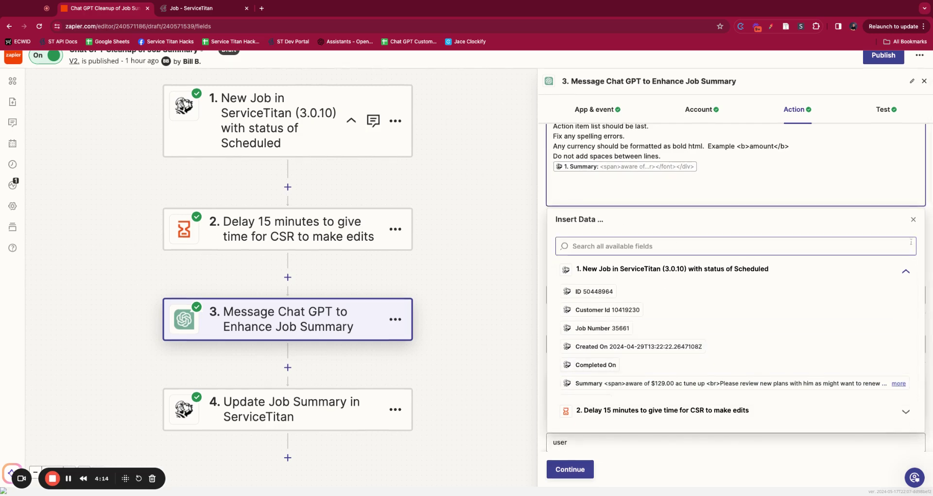
left_click(913, 220)
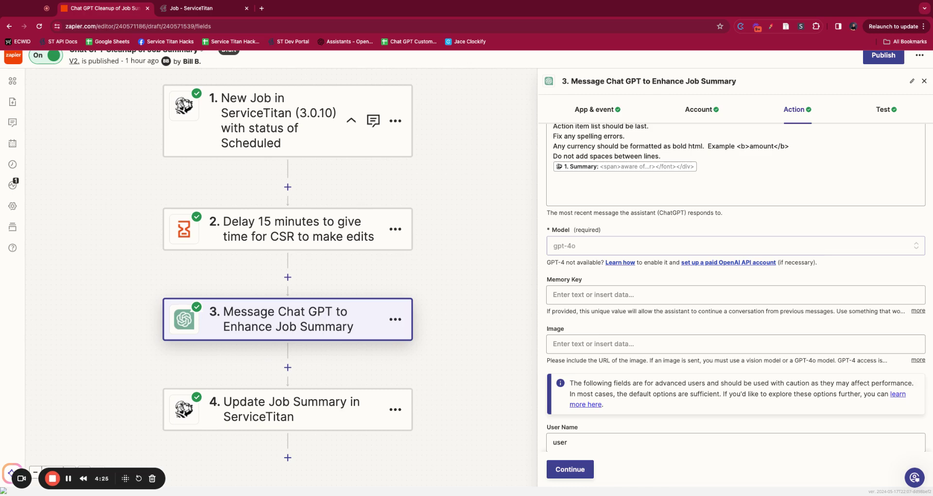
Browse the ChatGPT models available for the step and leave the gpt-4o selection in place.
left_click(729, 245)
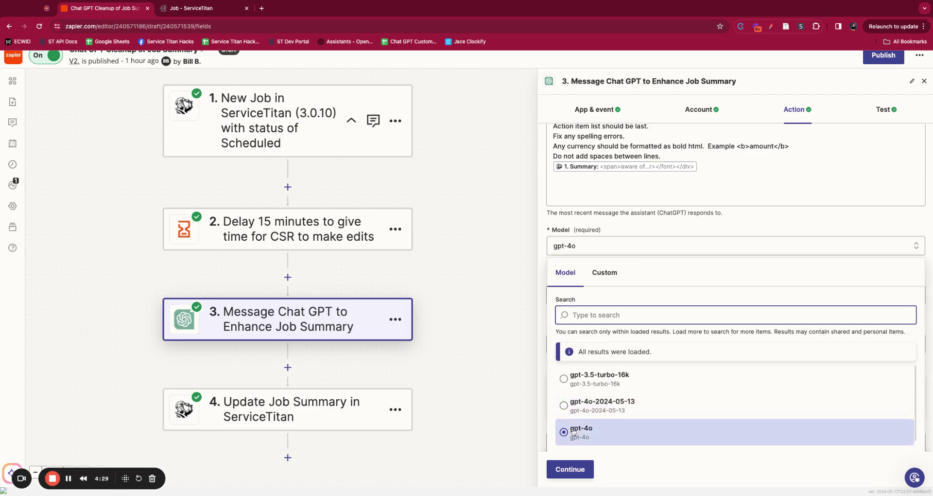
scroll(591, 432, "down", 2)
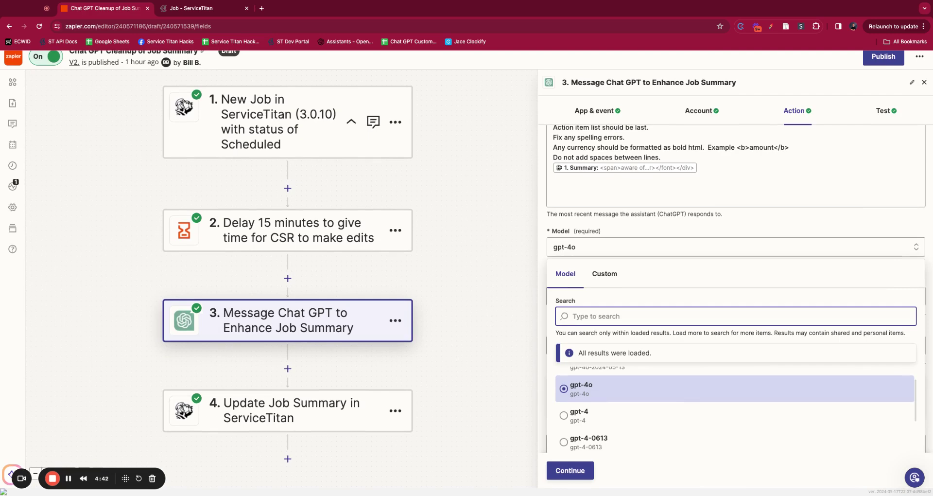
scroll(612, 392, "down", 5)
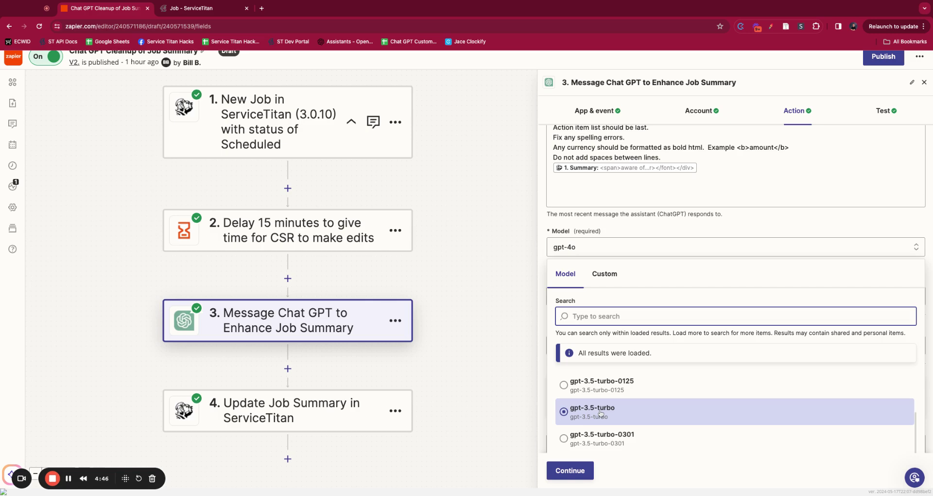
scroll(601, 414, "up", 5)
key("Escape")
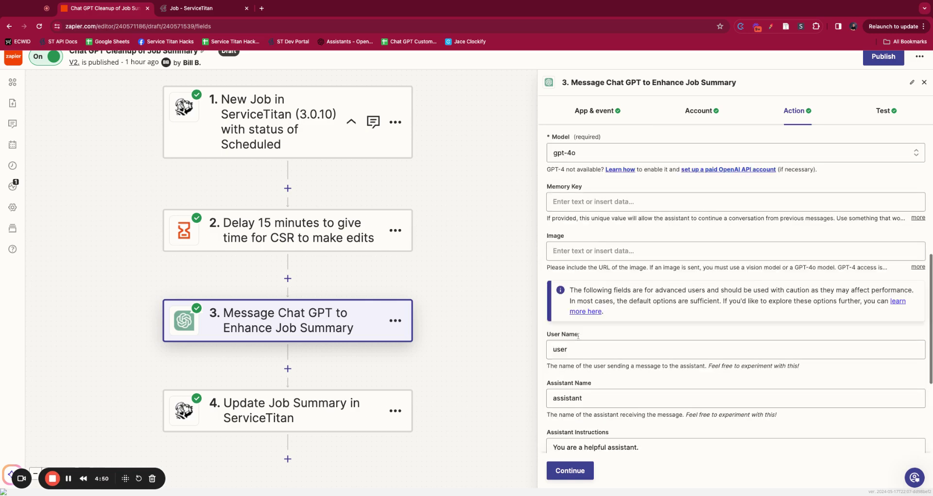
Retest the ChatGPT step and examine the returned job summary, including its Possible Action Items list.
left_click(574, 471)
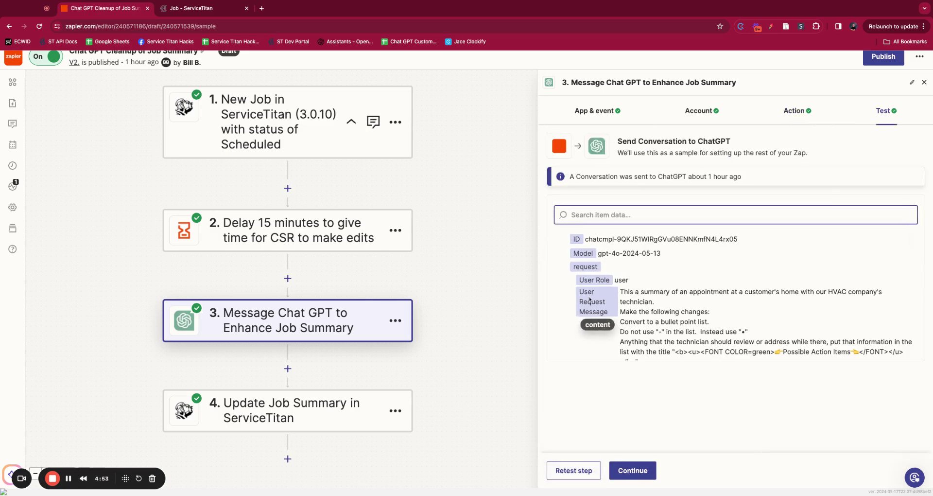
left_click_drag(590, 299, 748, 332)
scroll(729, 340, "down", 1)
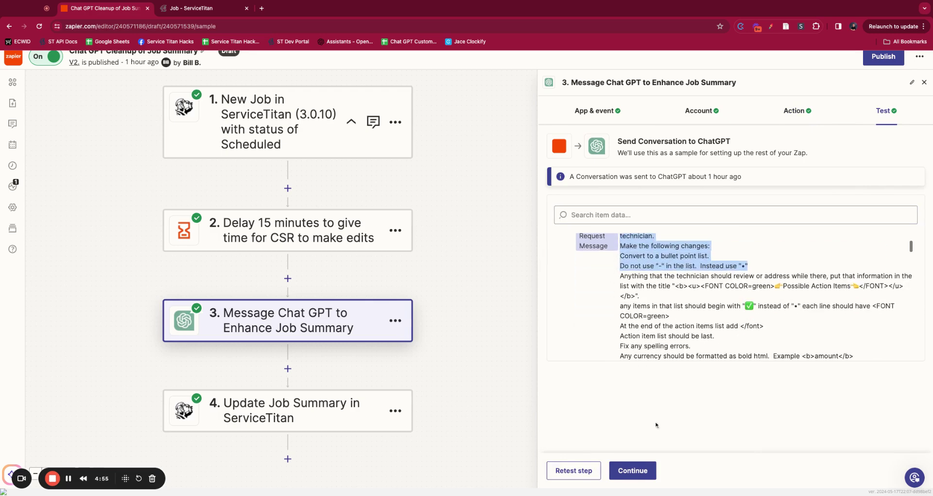
left_click(570, 472)
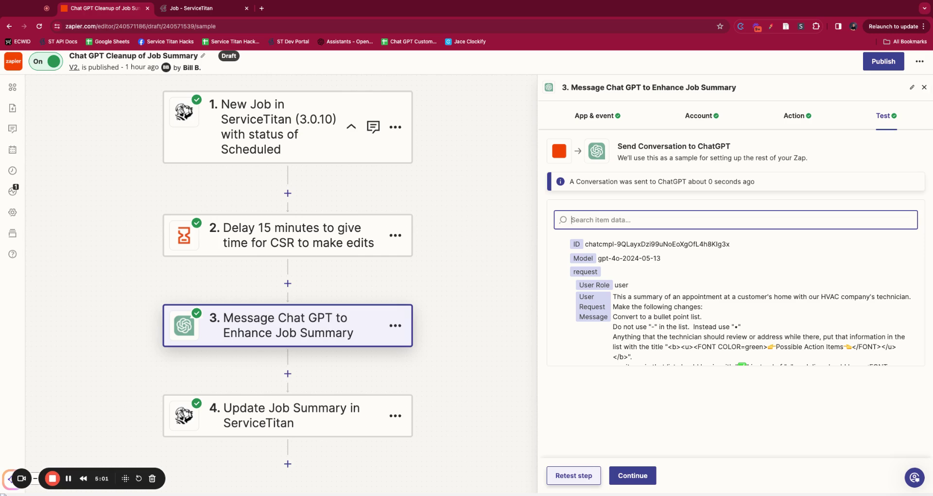
scroll(637, 292, "down", 5)
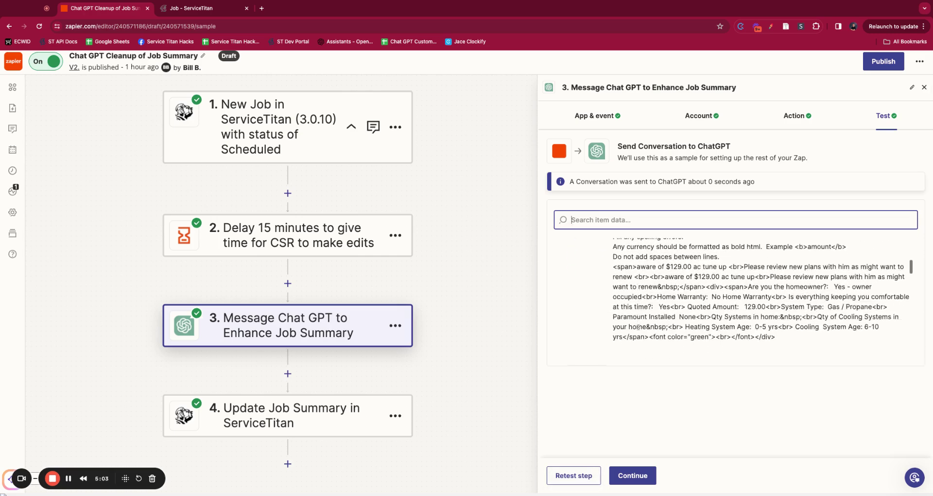
scroll(638, 327, "down", 10)
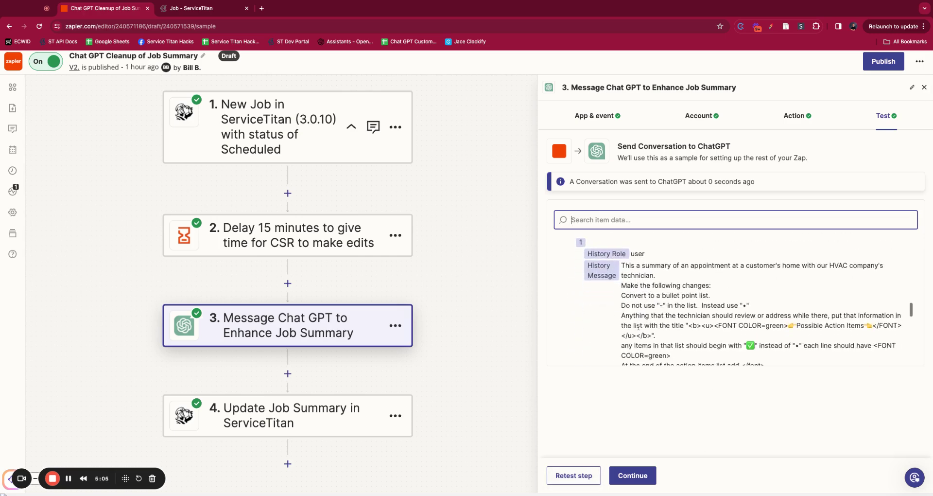
scroll(638, 326, "down", 10)
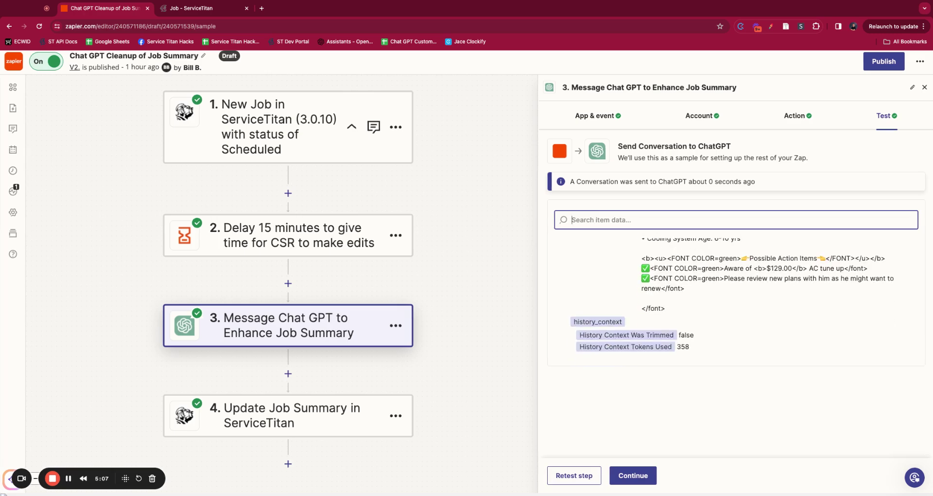
scroll(647, 294, "up", 3)
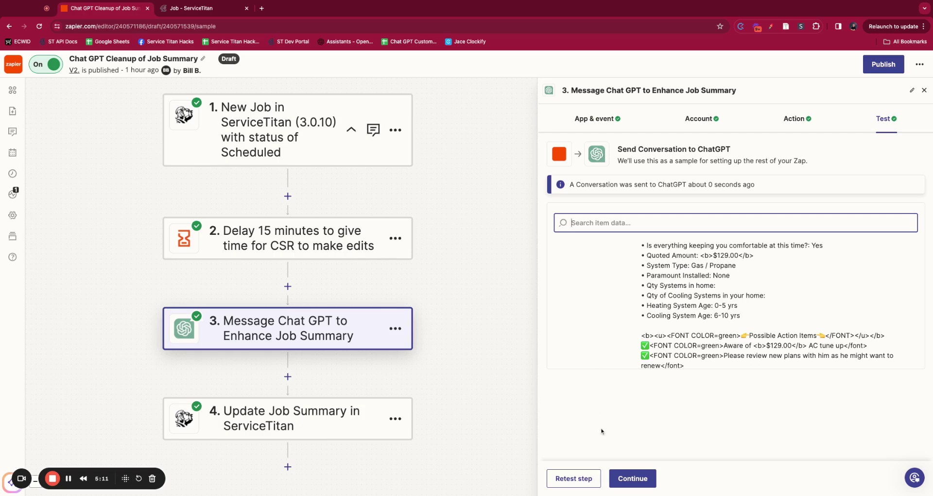
Continue to the Update Job Summary in ServiceTitan step and go through its event and account settings to its action fields.
left_click(631, 478)
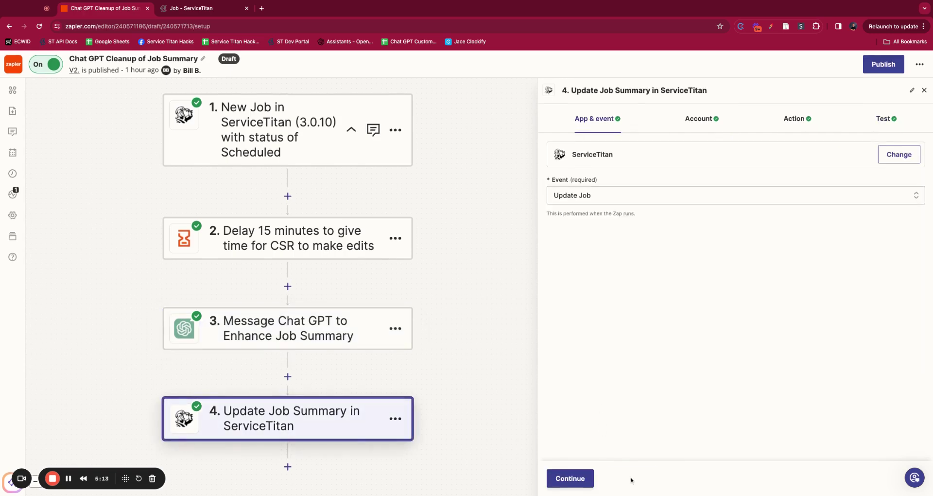
left_click(566, 477)
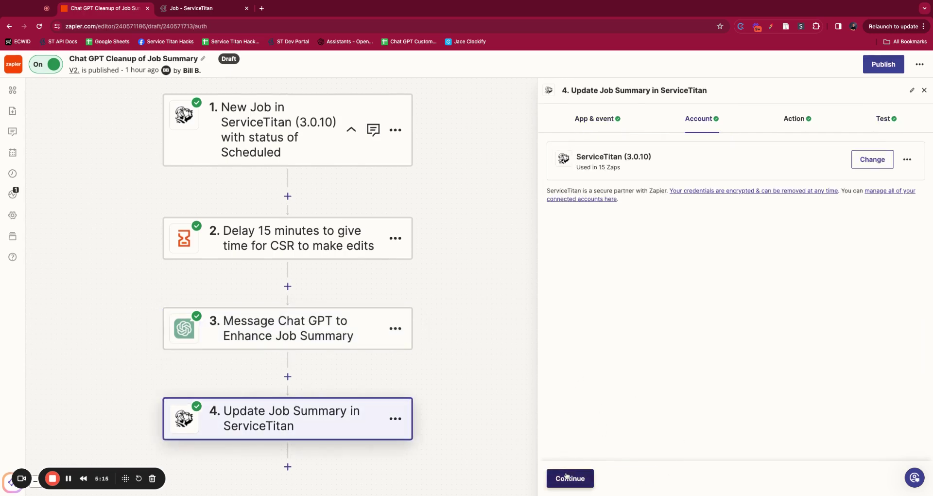
left_click(567, 477)
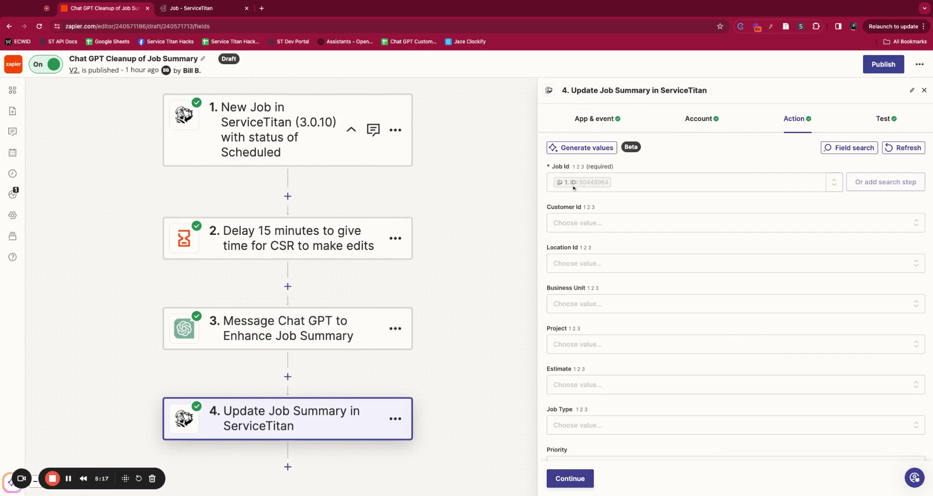
Look up the new-job trigger's data available for the Job Id field, leaving the trigger's ID mapped.
left_click(573, 187)
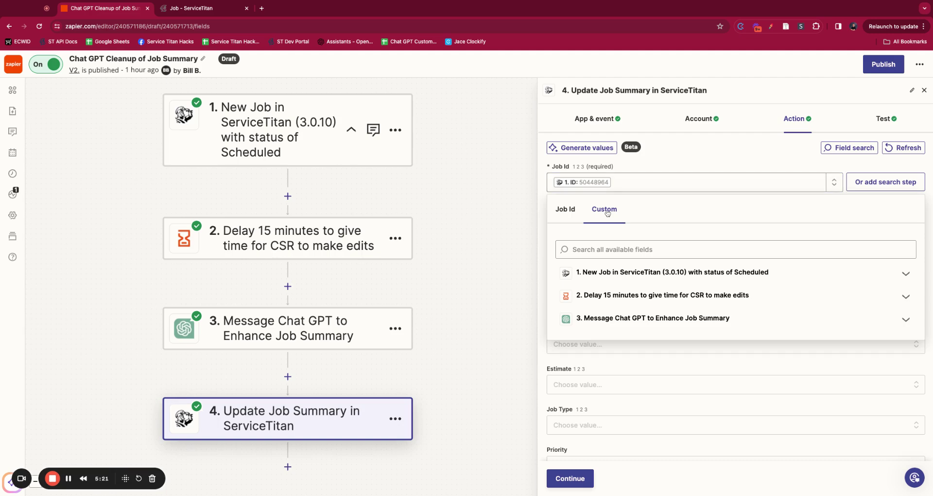
left_click(905, 273)
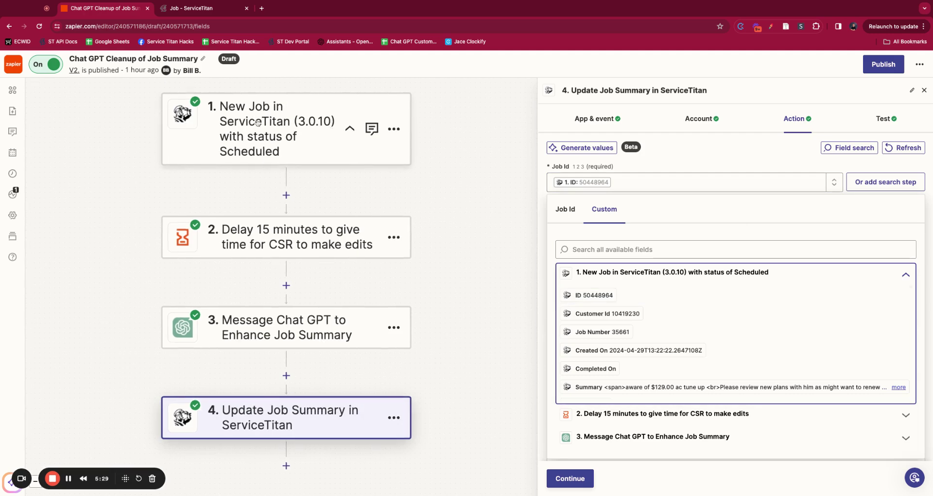
scroll(708, 214, "down", 1)
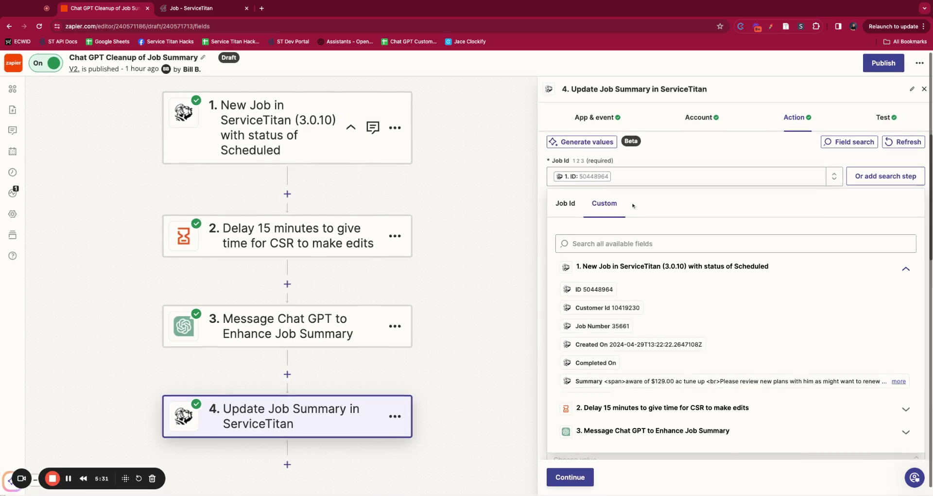
scroll(628, 349, "down", 2)
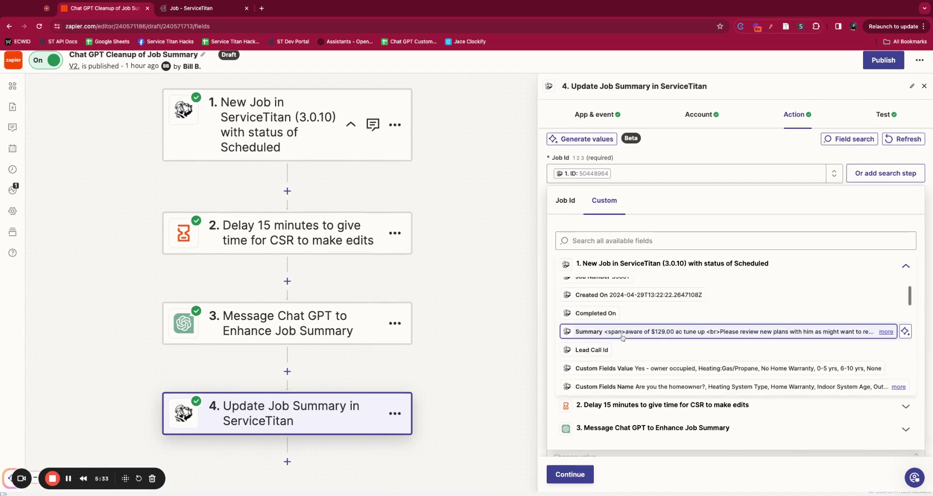
left_click(542, 188)
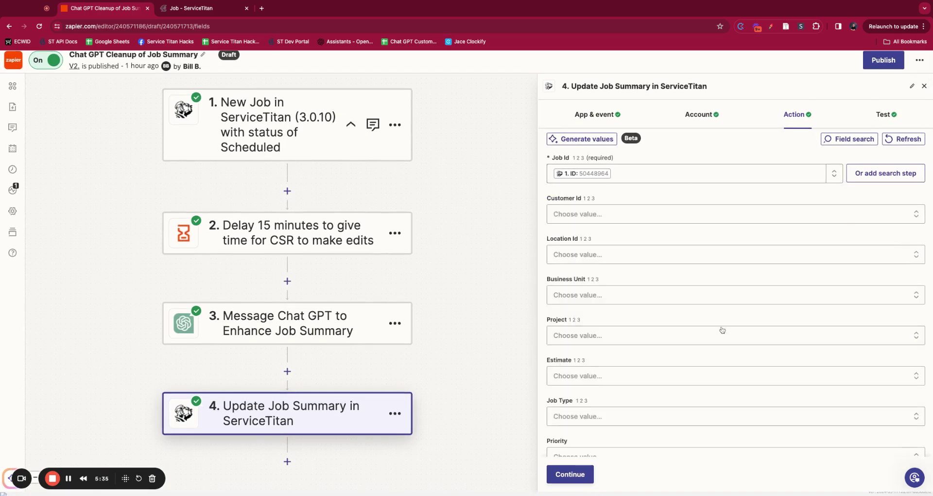
Examine the Summary field's red, bold, underlined "Chat GPT Job Summary" heading markup and the ChatGPT Reply mapped below it.
scroll(695, 342, "down", 2)
scroll(694, 342, "down", 2)
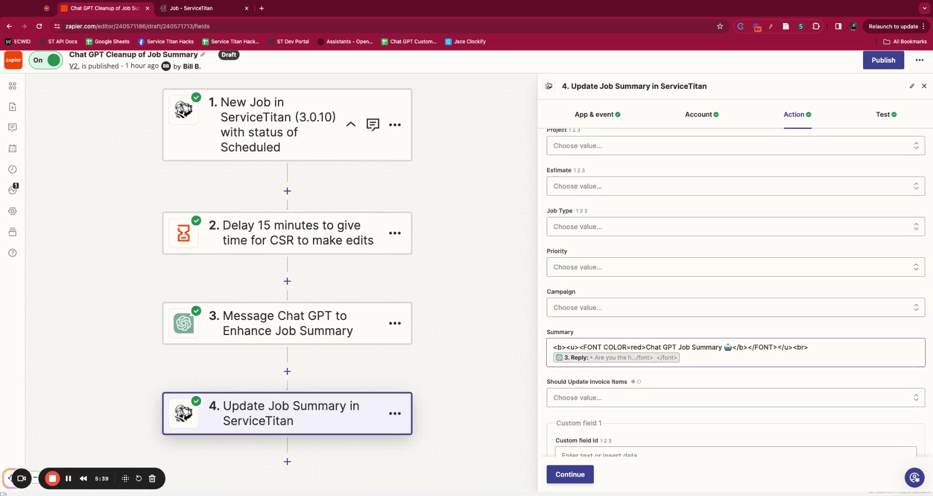
left_click(720, 352)
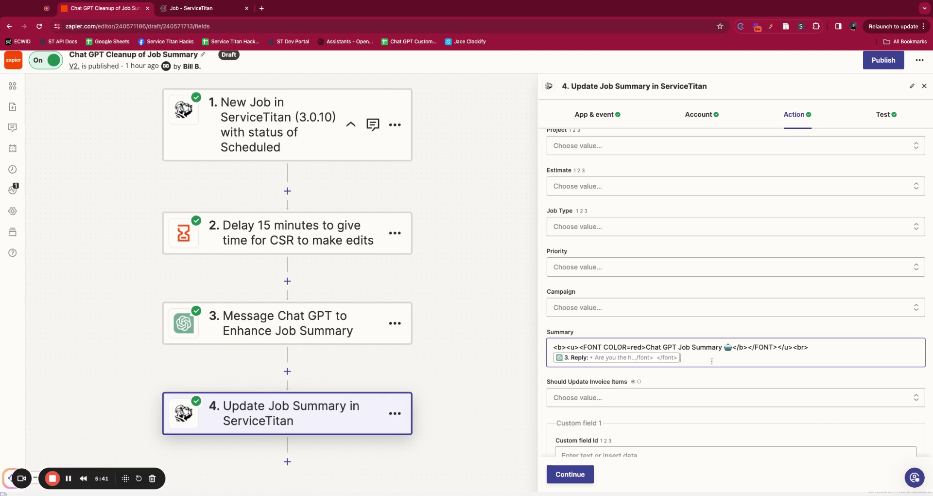
left_click(570, 346)
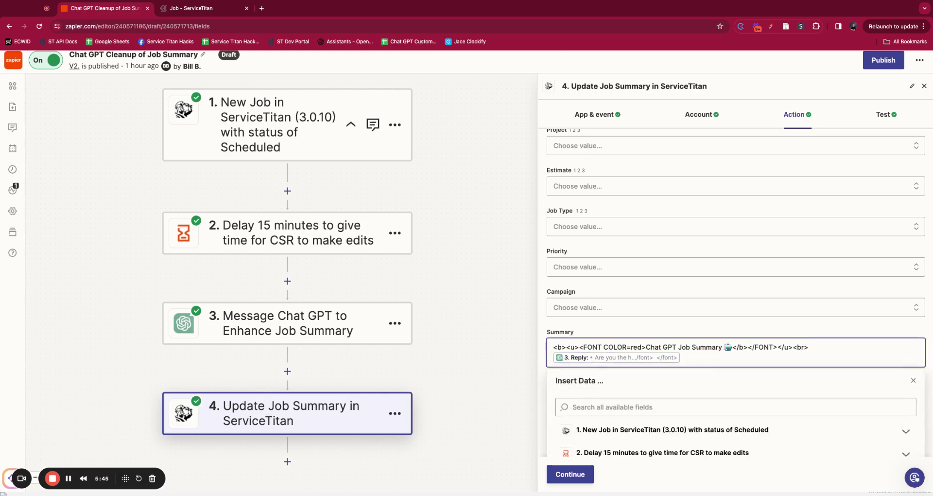
scroll(724, 347, "down", 1)
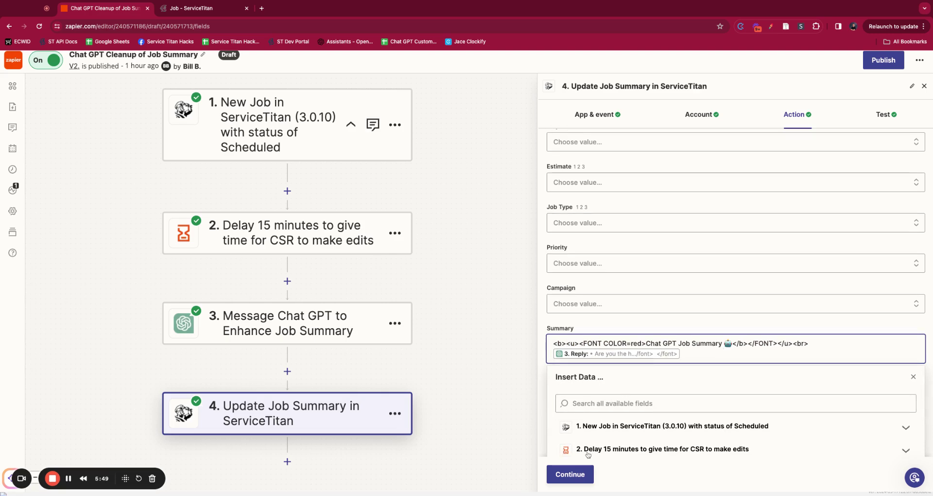
Check the job's current summary on its ServiceTitan page and retest the Update Job Summary step in Zapier.
left_click(575, 475)
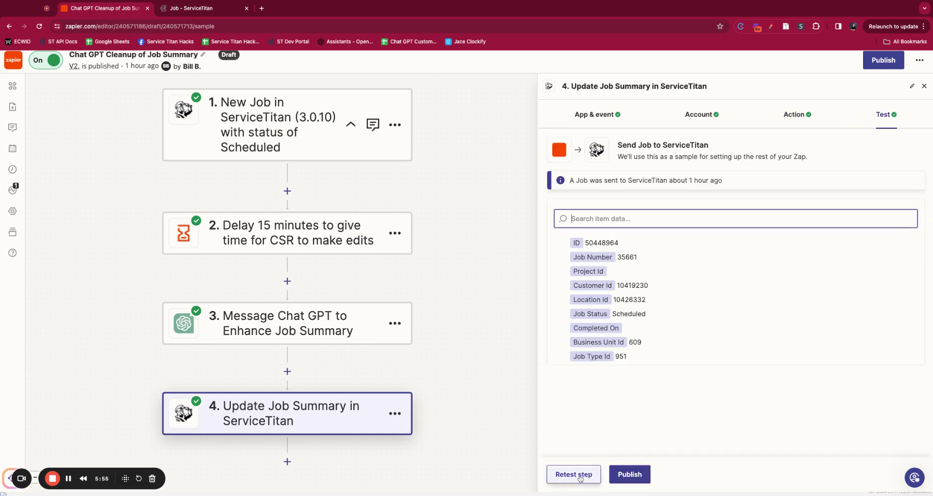
left_click(210, 14)
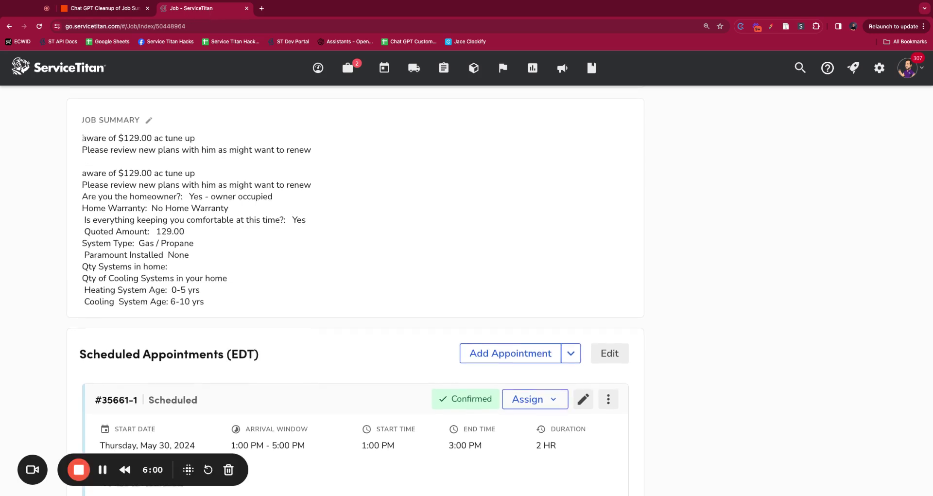
left_click_drag(82, 137, 194, 245)
left_click(86, 8)
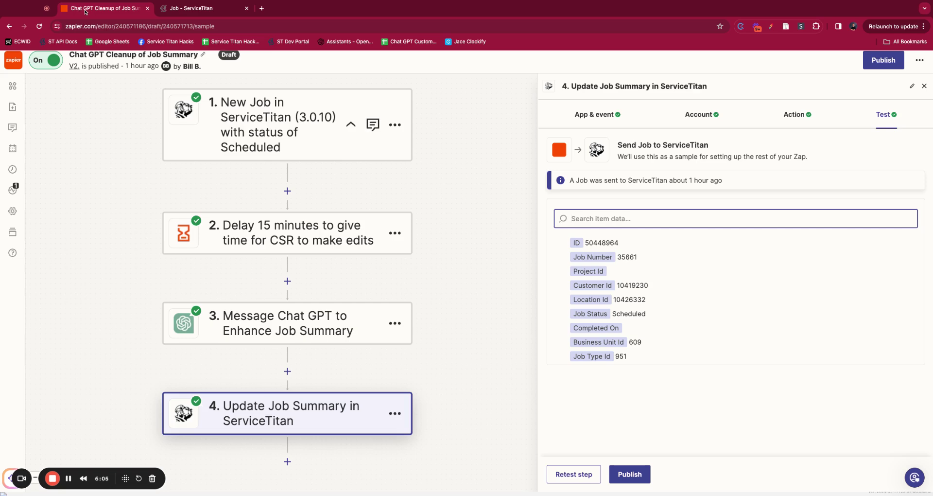
left_click(574, 474)
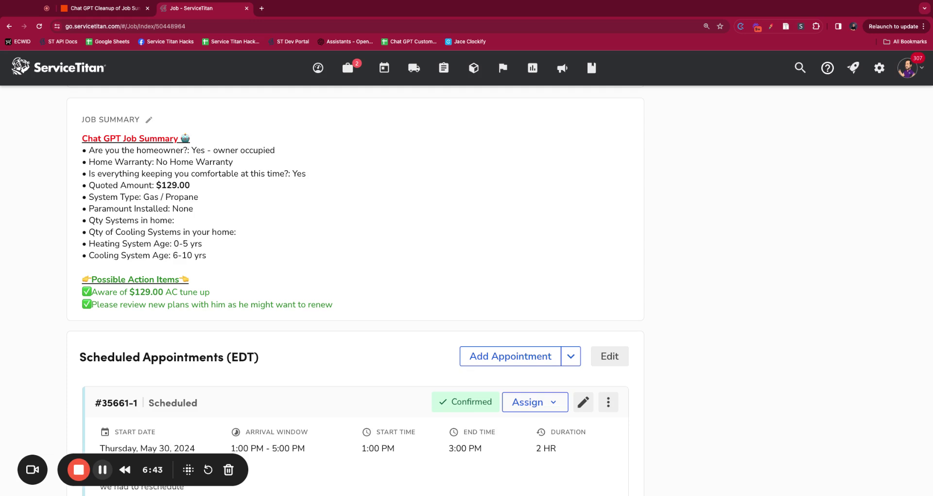